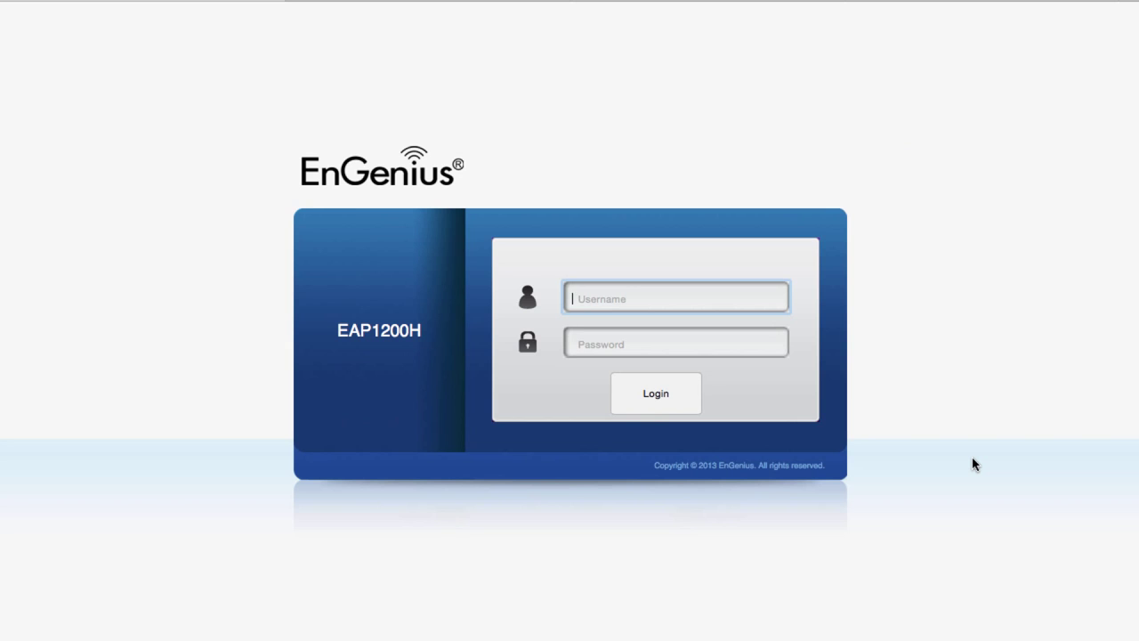
- Log in to the access point with the admin username and password
type("admin")
key("Tab")
type("admin")
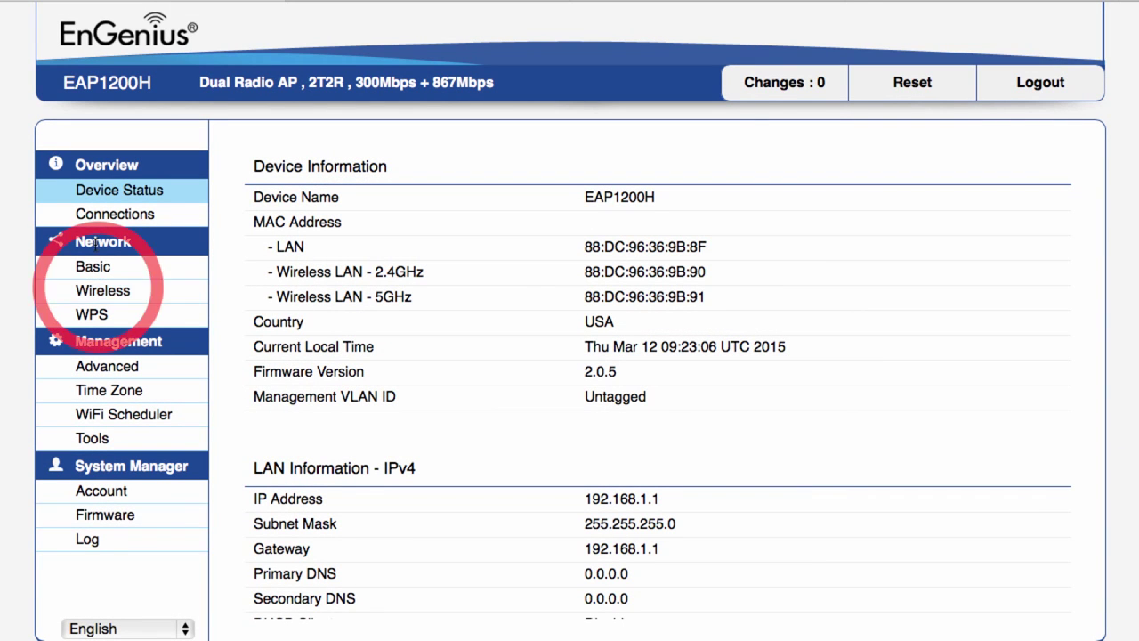
- Go to the Wireless settings page and locate its Guest Network Settings section
left_click(103, 300)
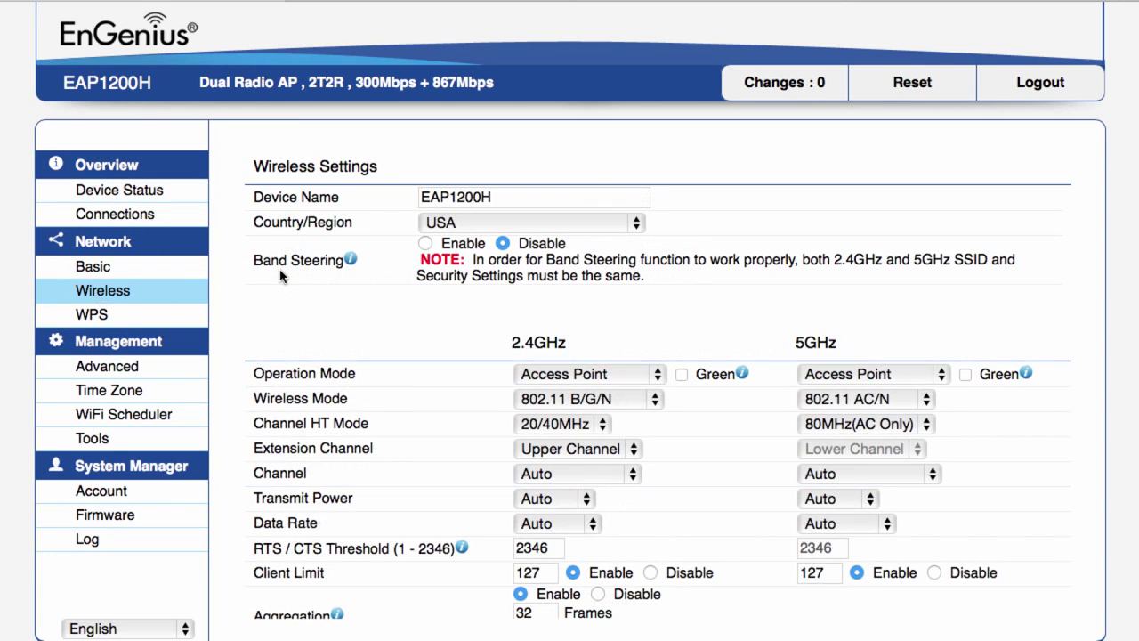
scroll(280, 276, "down", 15)
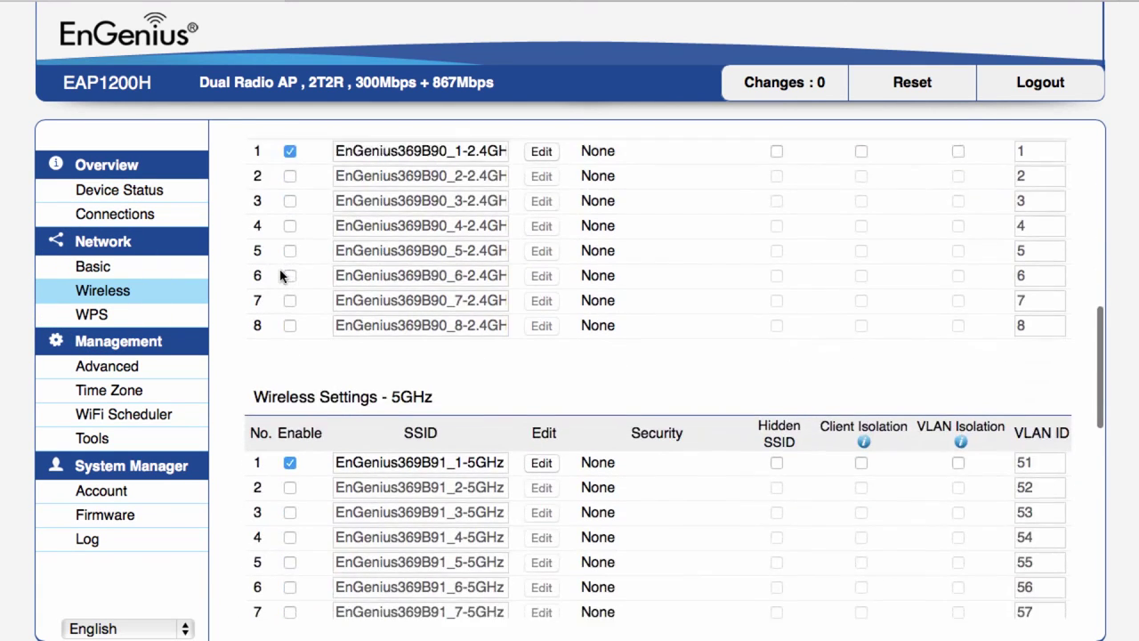
scroll(279, 276, "up", 2)
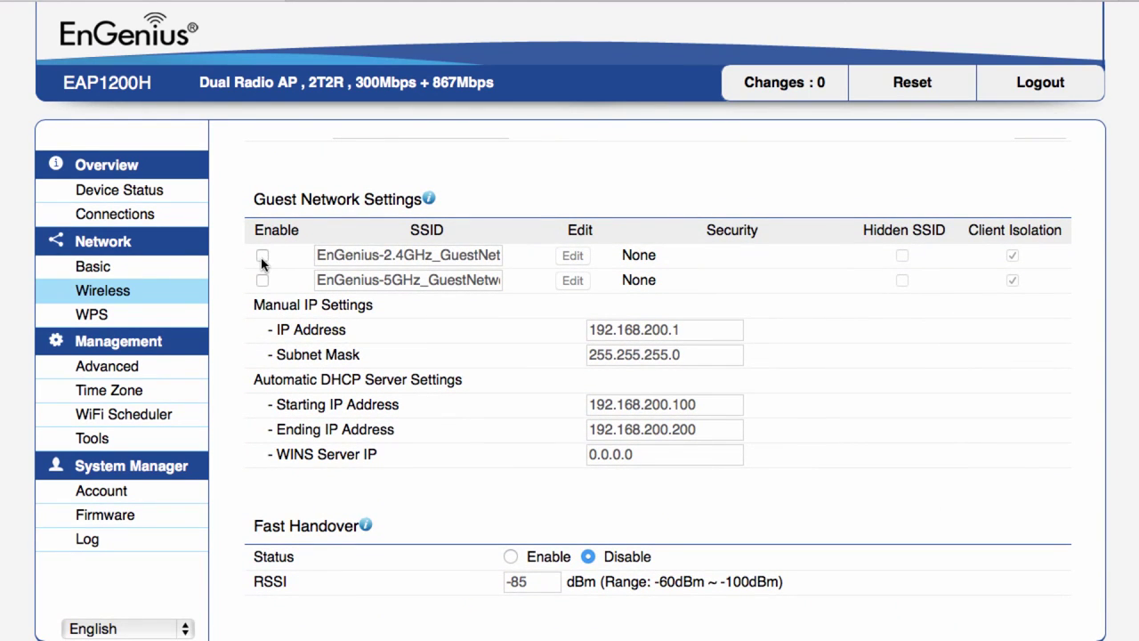
- Enable the 2.4GHz and 5GHz guest networks and rename the 2.4GHz one 'Guest WiFi'
left_click(263, 258)
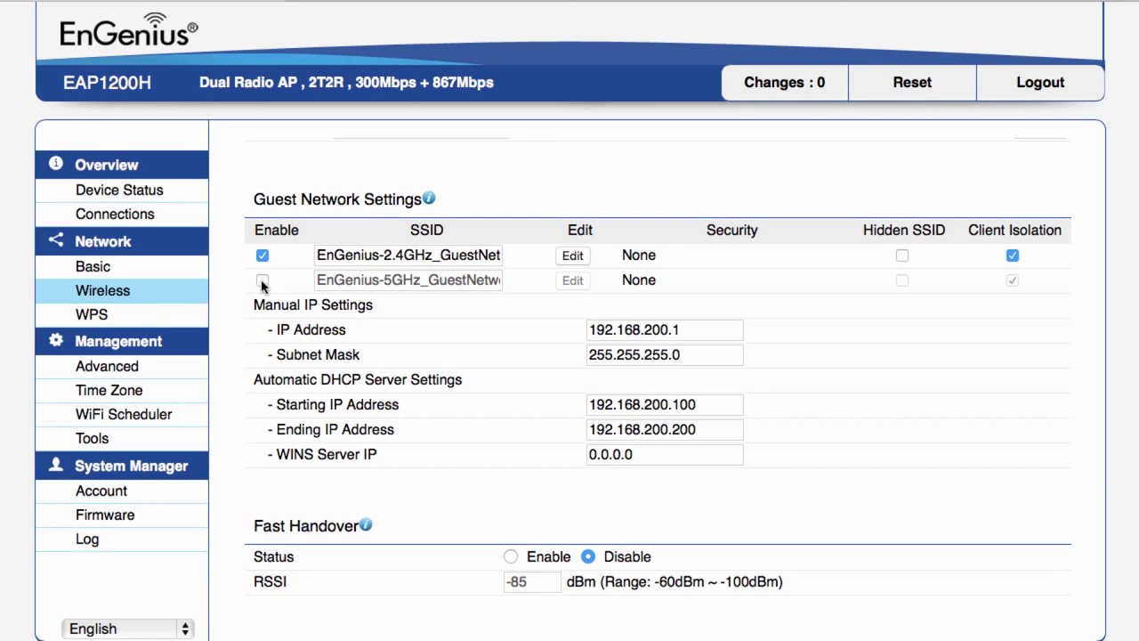
left_click(262, 281)
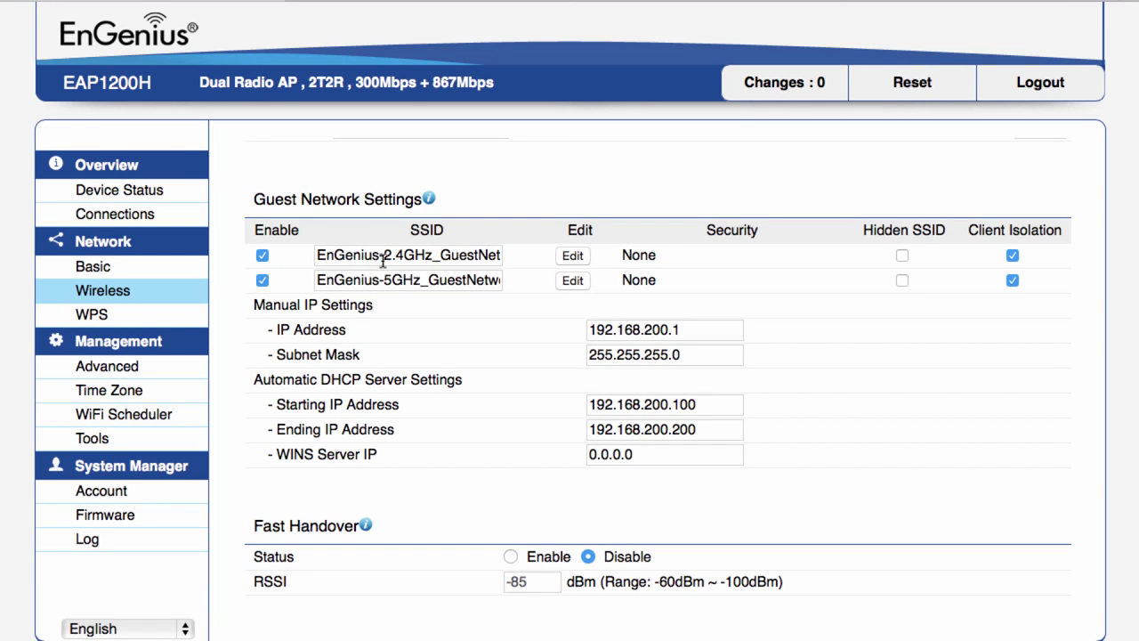
left_click_drag(317, 253, 574, 264)
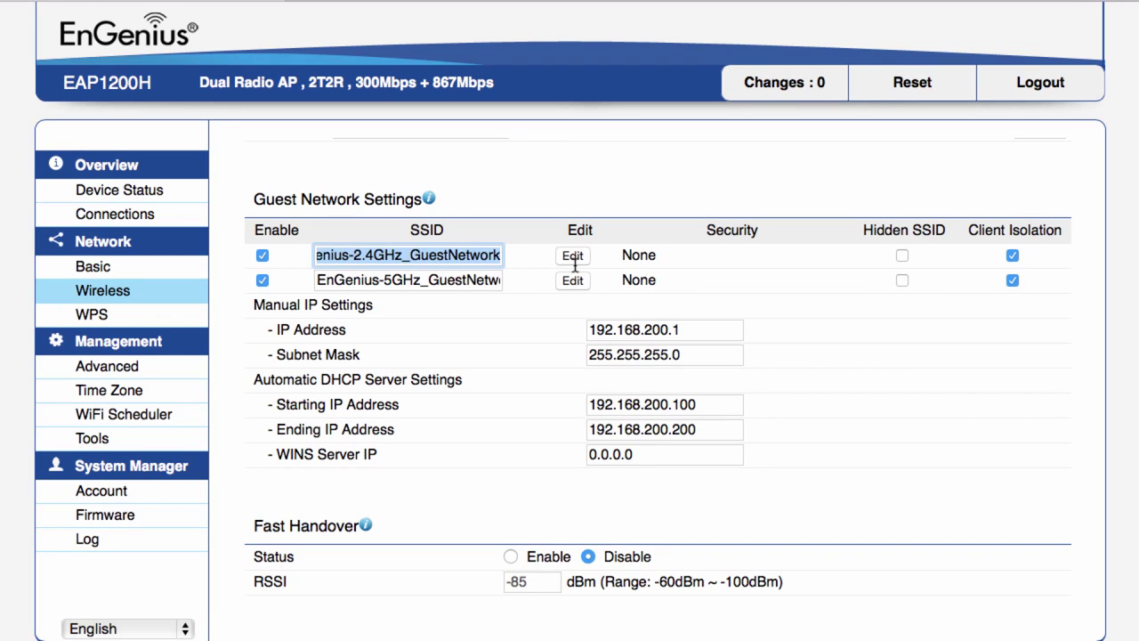
key("BackSpace")
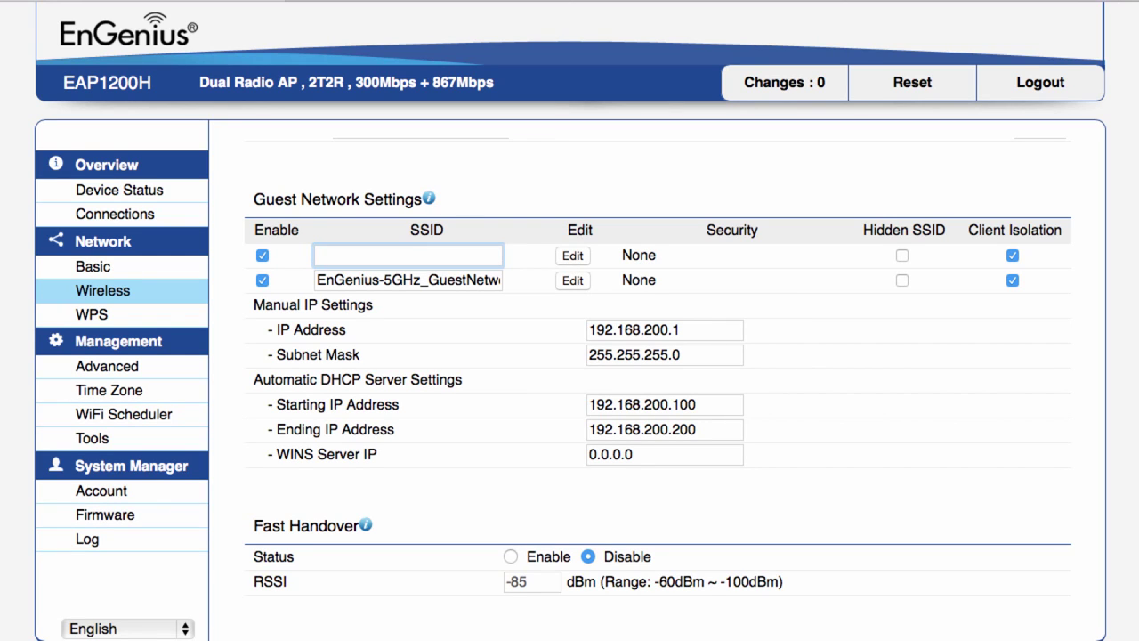
type("Guest WiFi")
key("Tab")
- Rename the 5GHz guest network 'Guest WiFi' and save the guest settings
left_click(322, 279)
key("super+a")
type("Guest W")
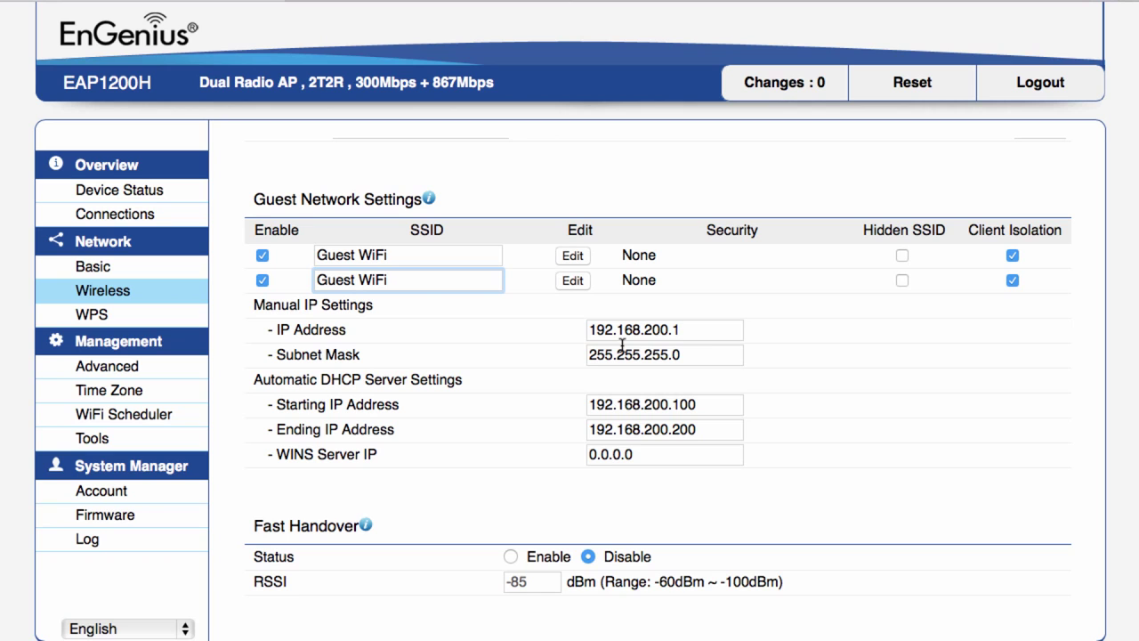
scroll(448, 427, "down", 5)
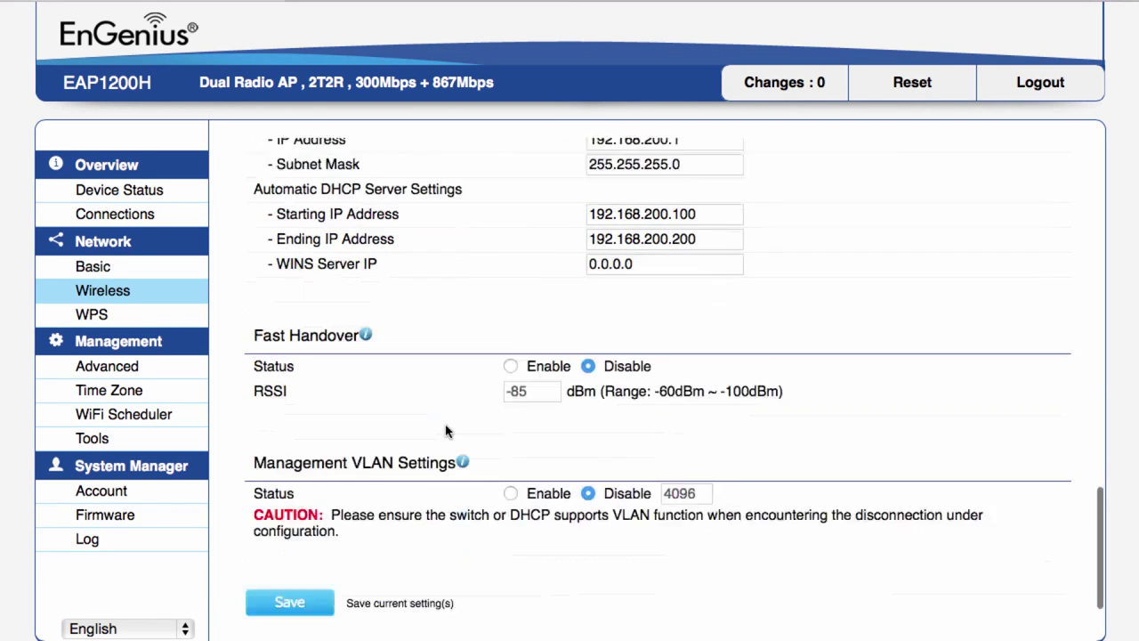
left_click(303, 579)
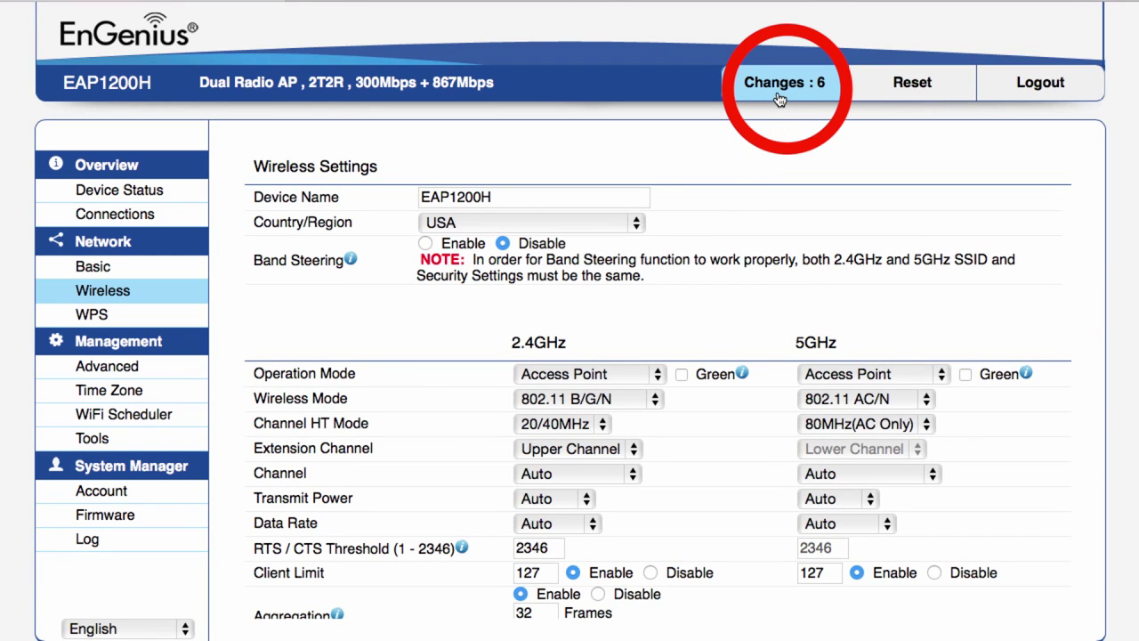
- Review the 6 pending changes and apply them to the access point
left_click(778, 97)
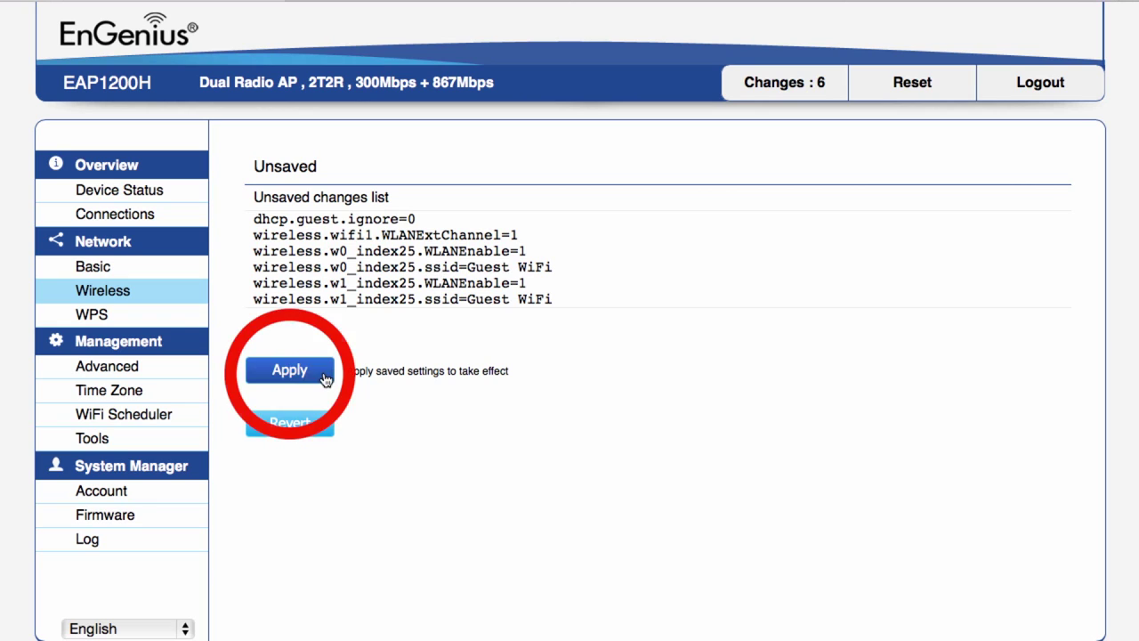
left_click(321, 378)
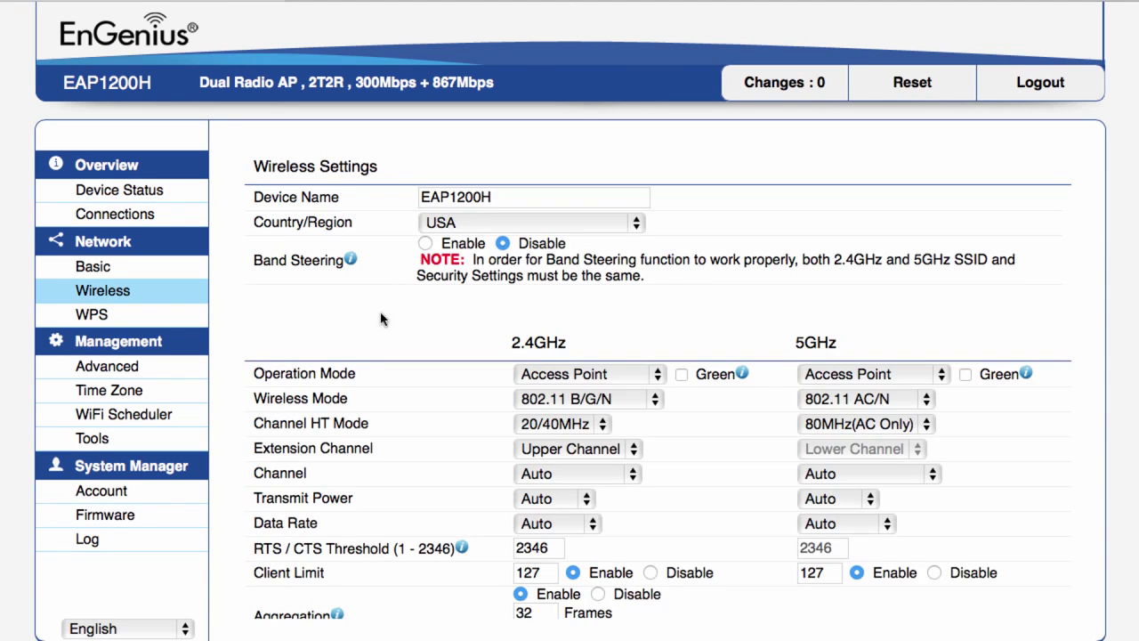
- Enable SSID 2 on both 2.4GHz and 5GHz bands and name it 'Guest WiFi'
scroll(381, 318, "down", 5)
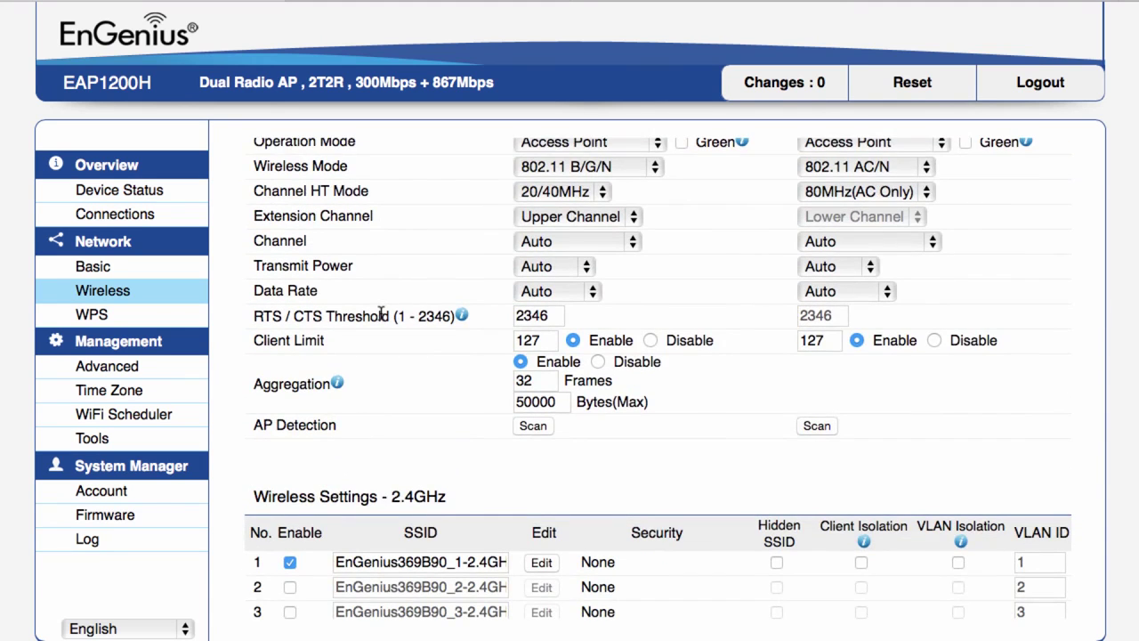
scroll(382, 315, "down", 8)
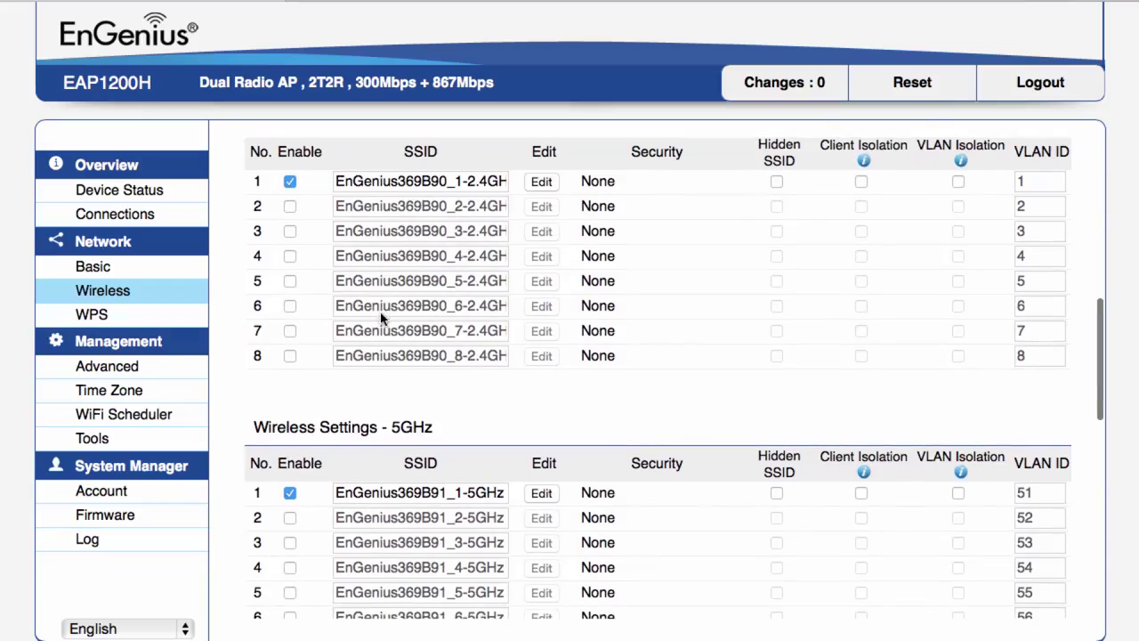
left_click(290, 207)
left_click(290, 518)
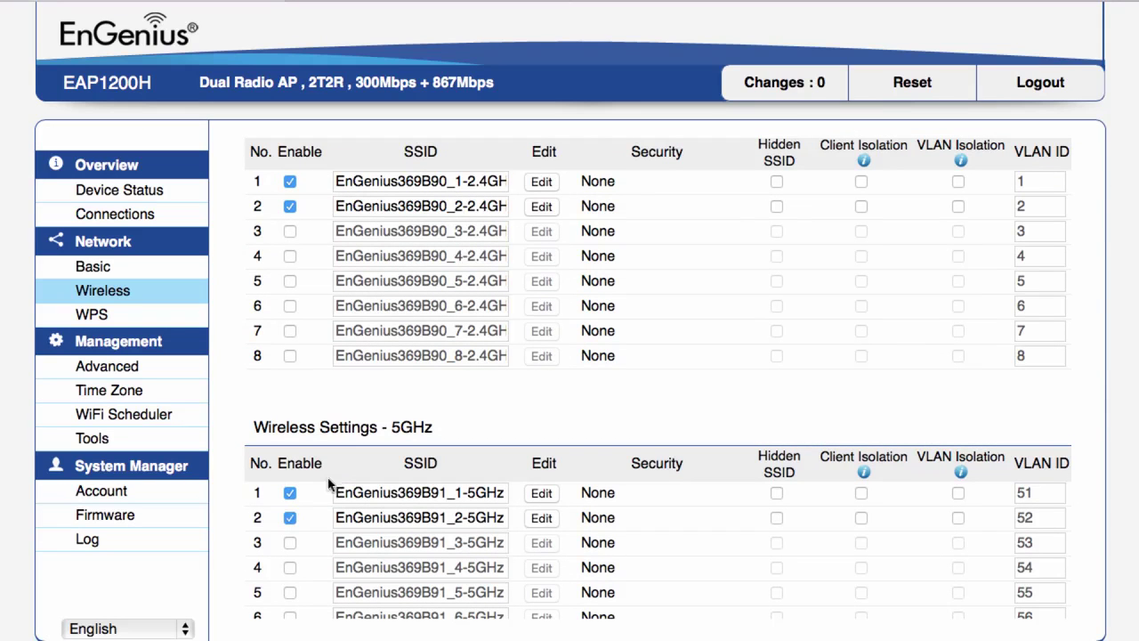
left_click_drag(345, 205, 541, 213)
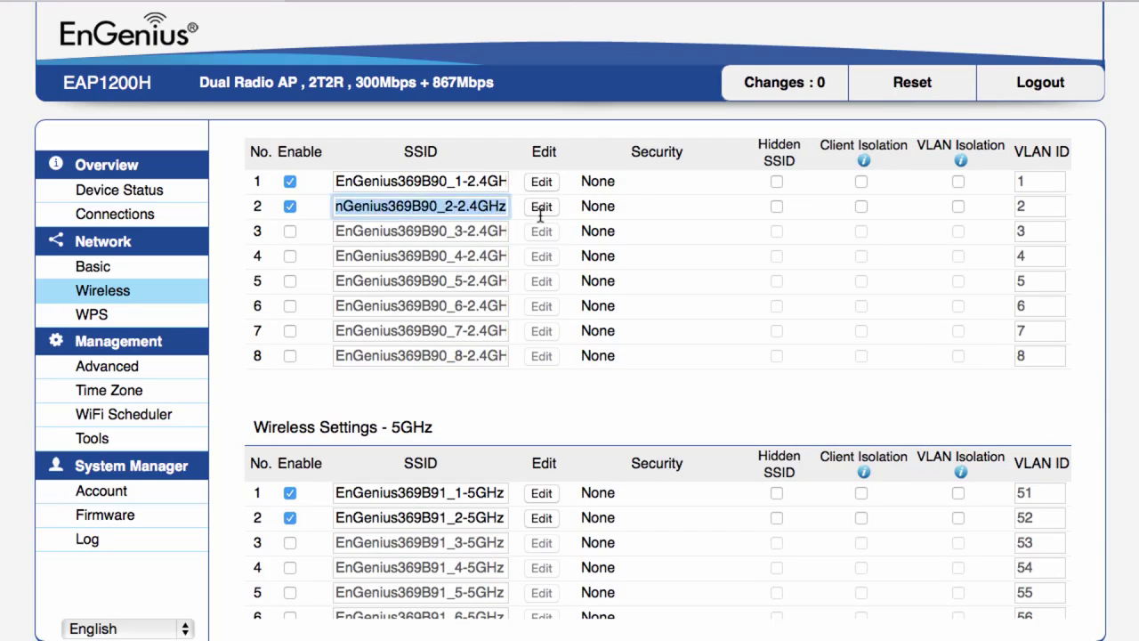
type("Guest WiFI")
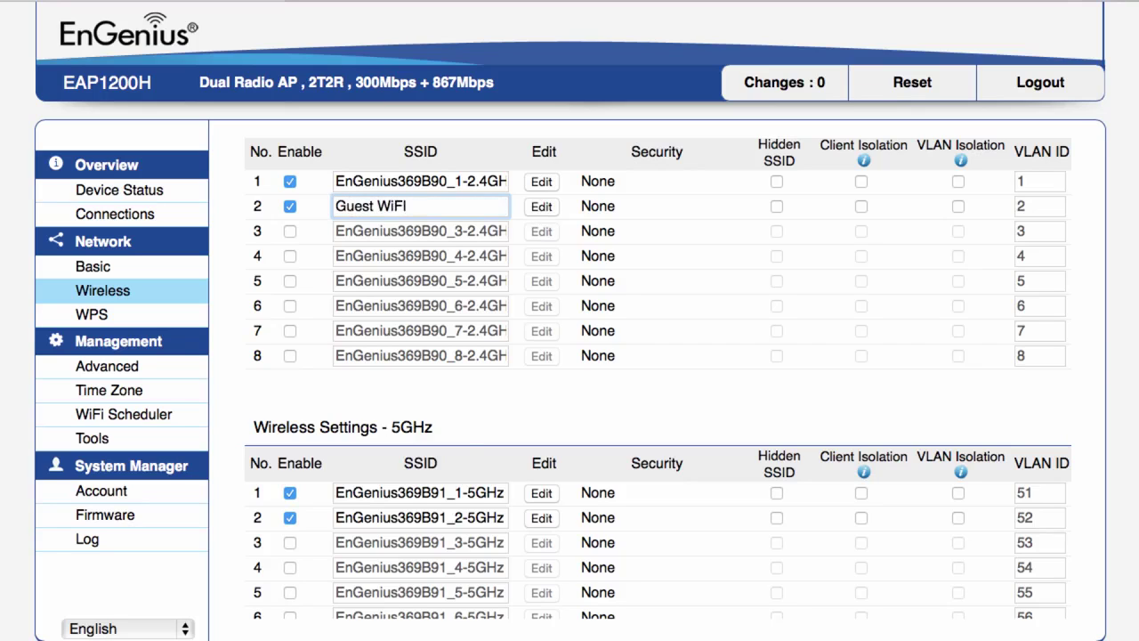
triple_click(347, 514)
key("BackSpace")
type("Guest WiFi")
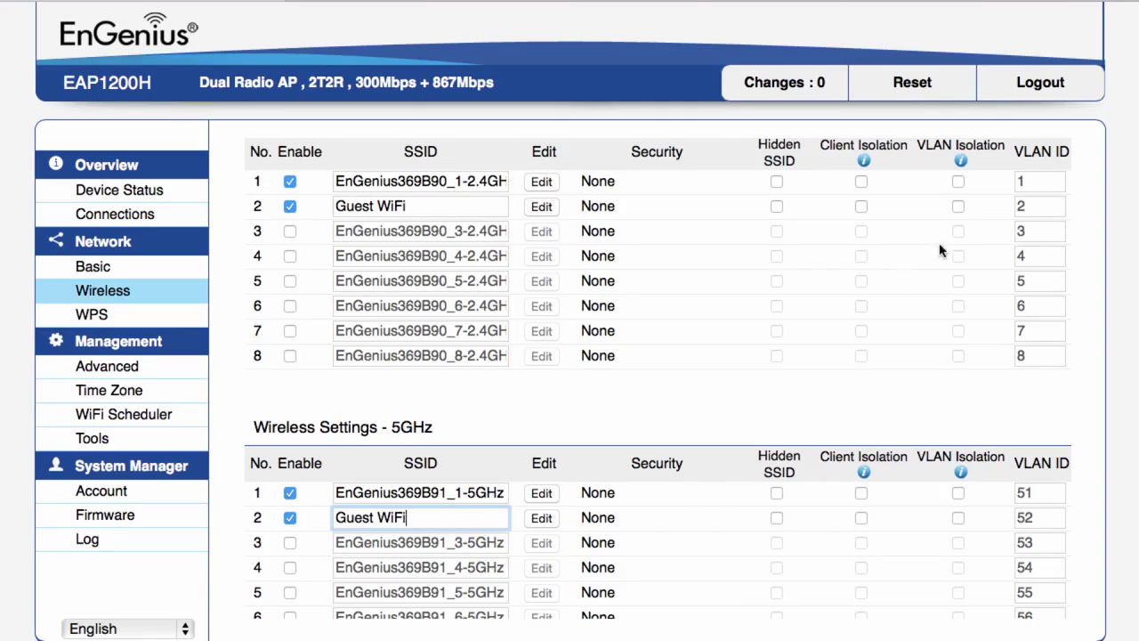
- Turn on VLAN isolation for both Guest WiFi SSIDs with VLAN ID 20
left_click(959, 207)
left_click(1032, 205)
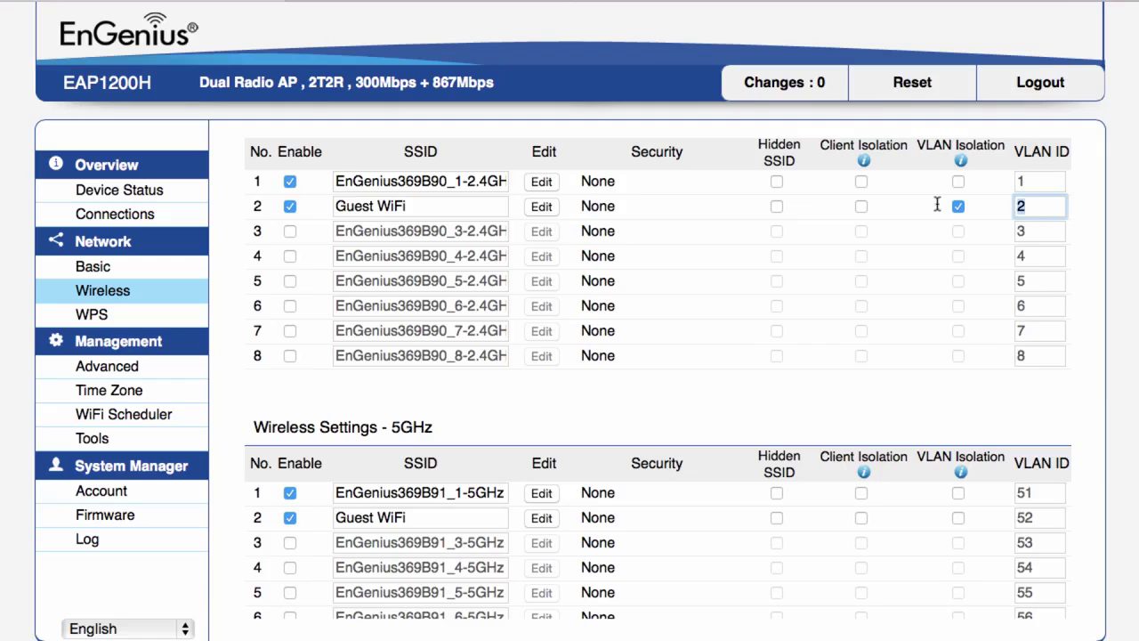
type("0")
left_click(958, 518)
left_click(959, 518)
double_click(1033, 518)
type("20")
- Turn on VLAN isolation for both main SSIDs with VLAN ID 10
left_click(959, 182)
left_click(1032, 181)
type("0")
left_click(959, 493)
double_click(1032, 493)
type("1")
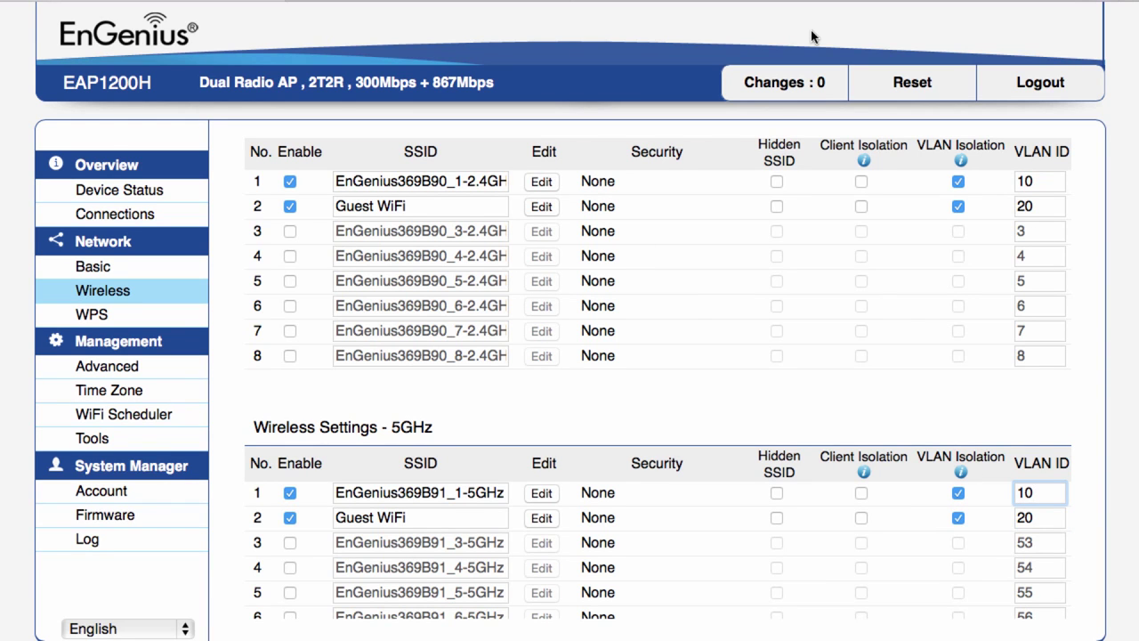